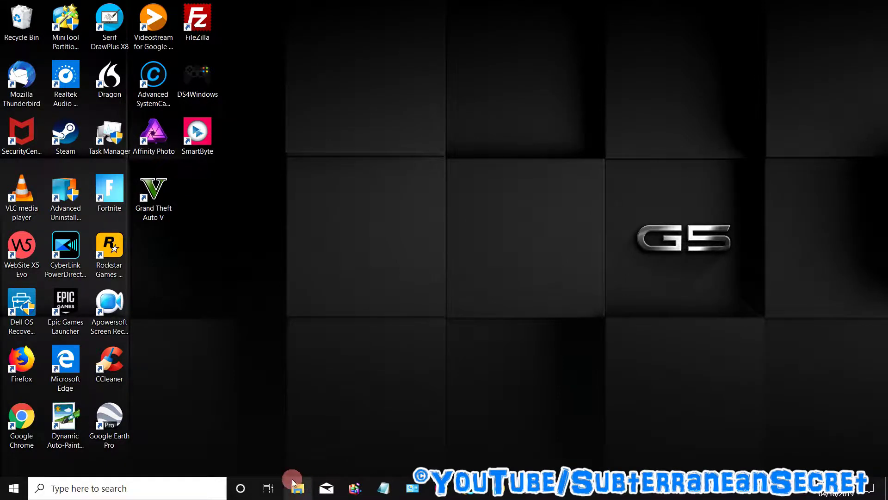
# Launch File Explorer from search and go to Documents > Rockstar Games > GTA V > User Music.
pyautogui.click(146, 488)
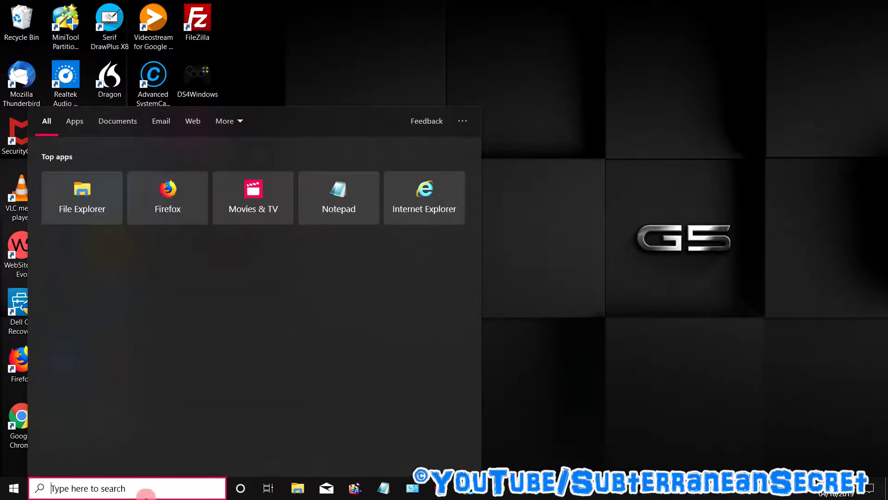
pyautogui.write('file')
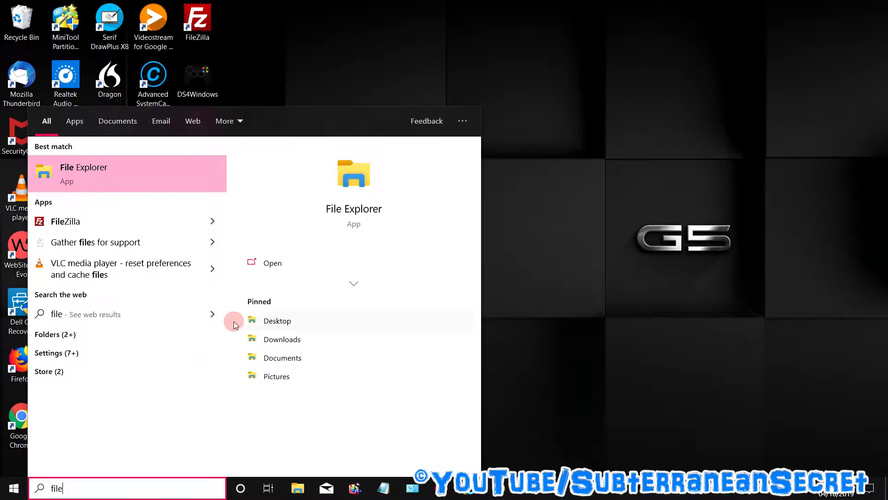
pyautogui.click(338, 191)
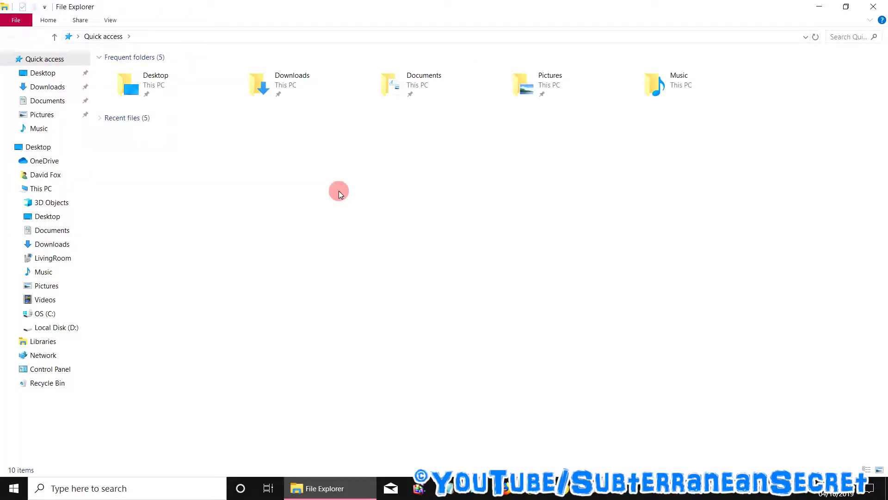
pyautogui.doubleClick(410, 93)
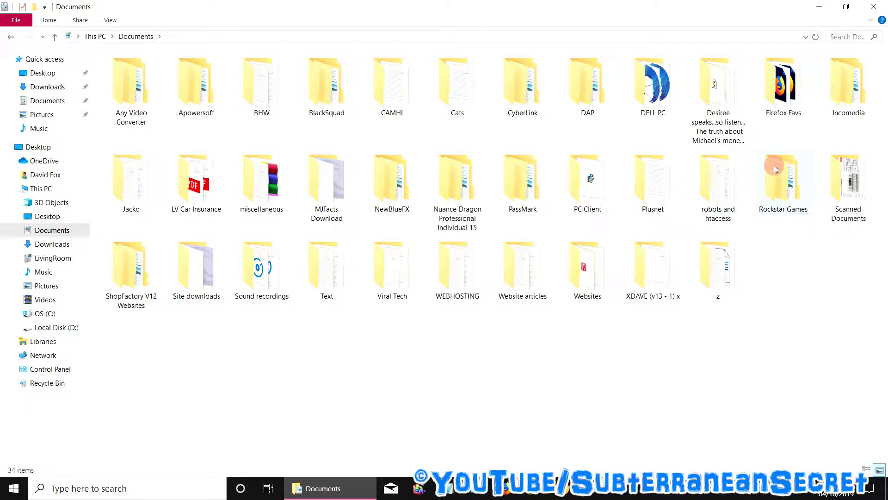
pyautogui.doubleClick(776, 192)
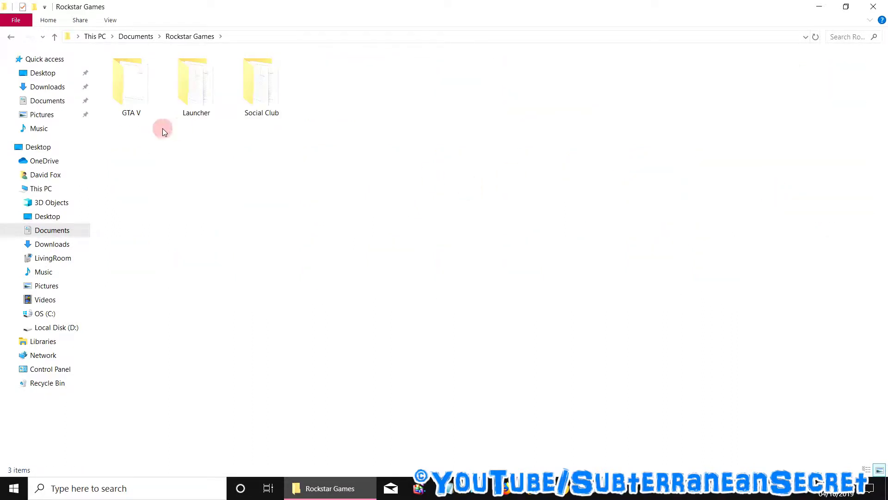
pyautogui.doubleClick(129, 81)
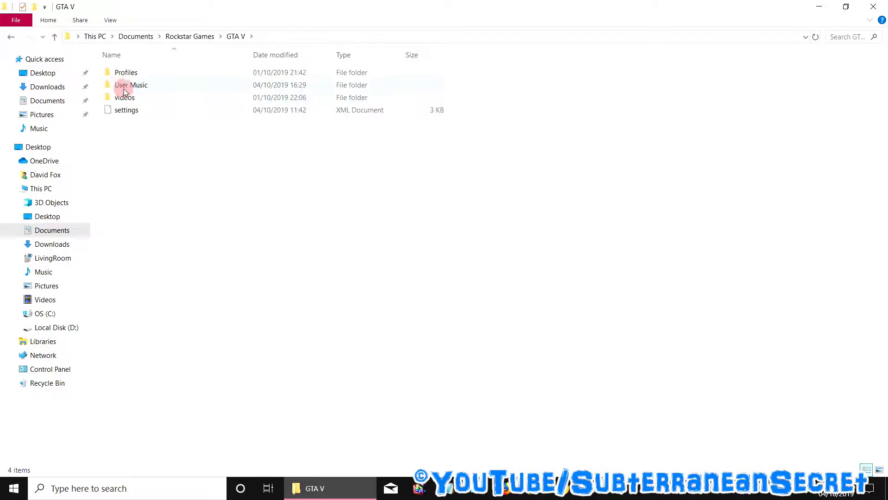
pyautogui.doubleClick(131, 84)
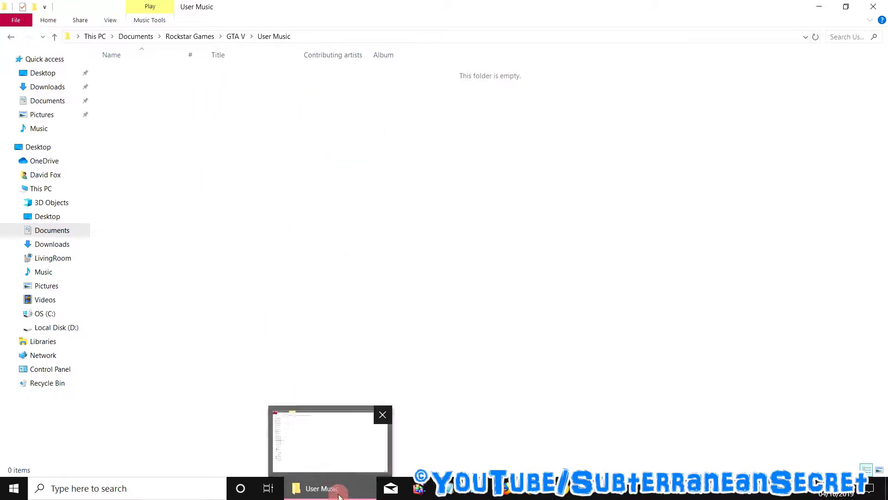
# Open a second Explorer window on Music and copy the five tracks.
pyautogui.rightClick(316, 488)
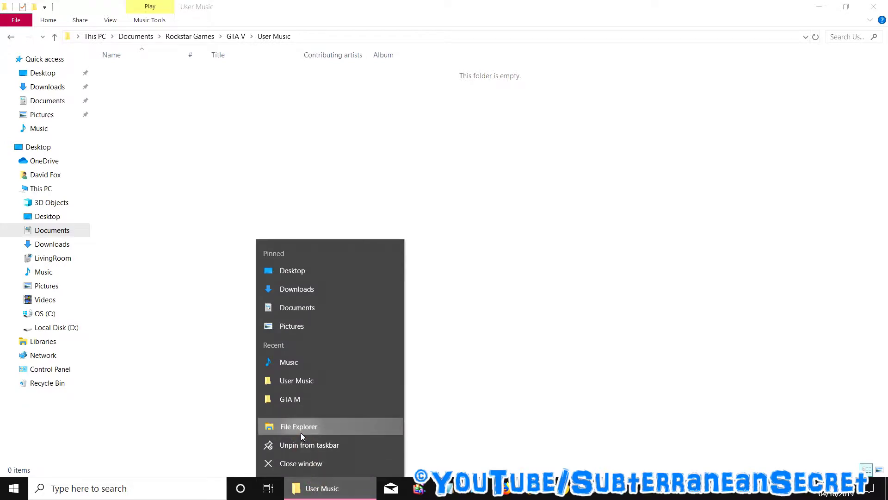
pyautogui.click(300, 426)
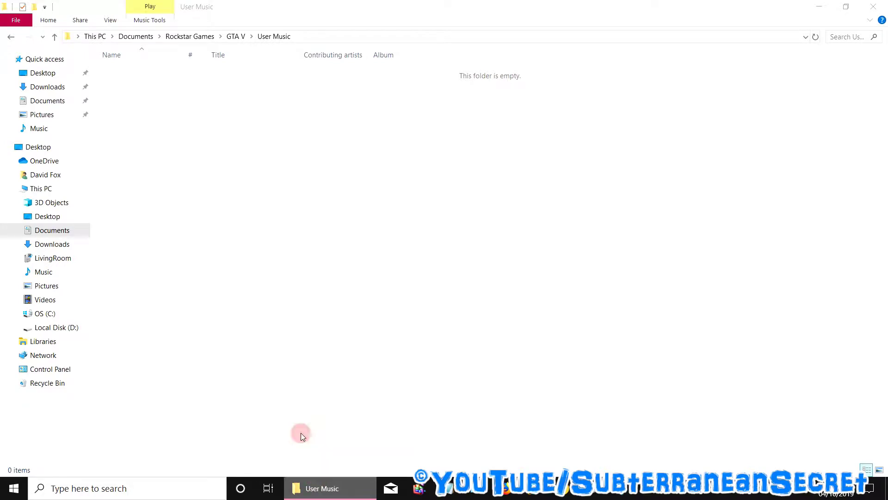
pyautogui.click(43, 271)
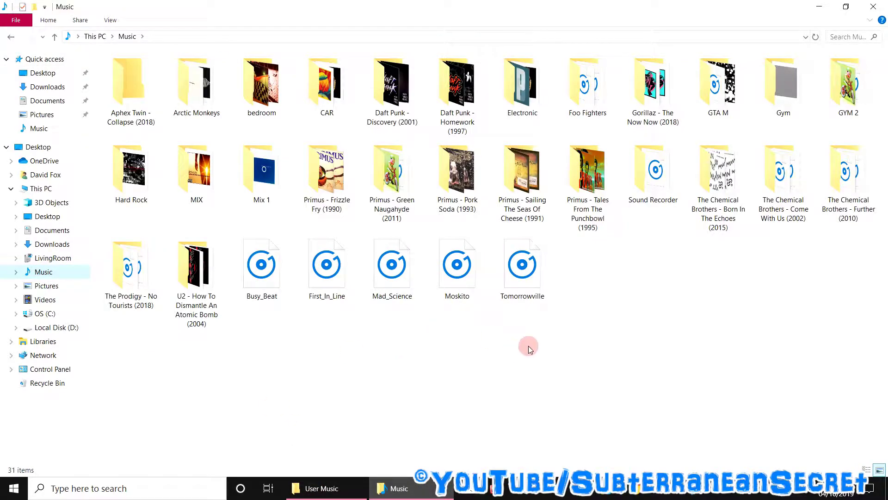
pyautogui.moveTo(561, 340); pyautogui.dragTo(264, 273)
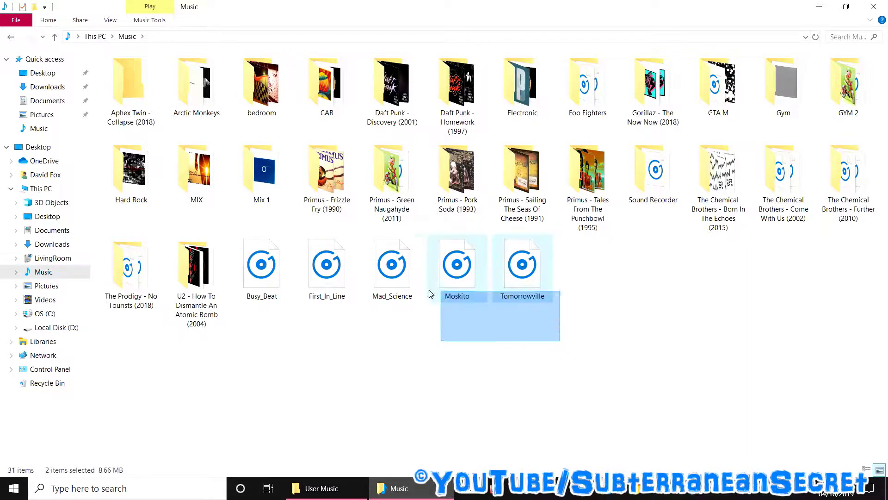
pyautogui.rightClick(264, 273)
pyautogui.moveTo(380, 487)
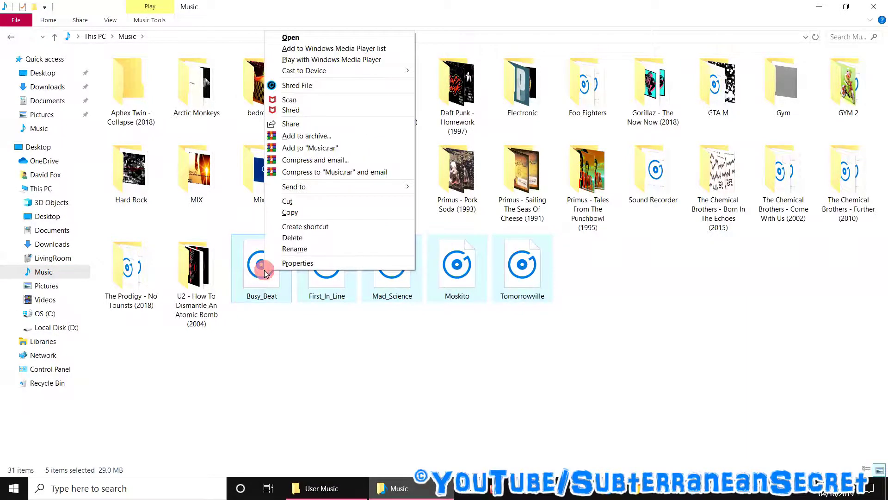
pyautogui.click(292, 208)
# Paste the five tracks into User Music and close both Explorer windows.
pyautogui.click(305, 441)
pyautogui.rightClick(261, 146)
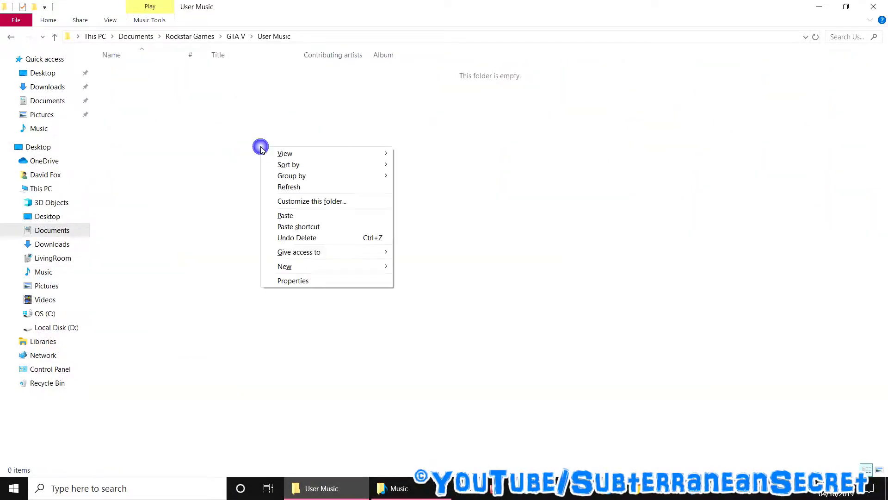
pyautogui.click(304, 219)
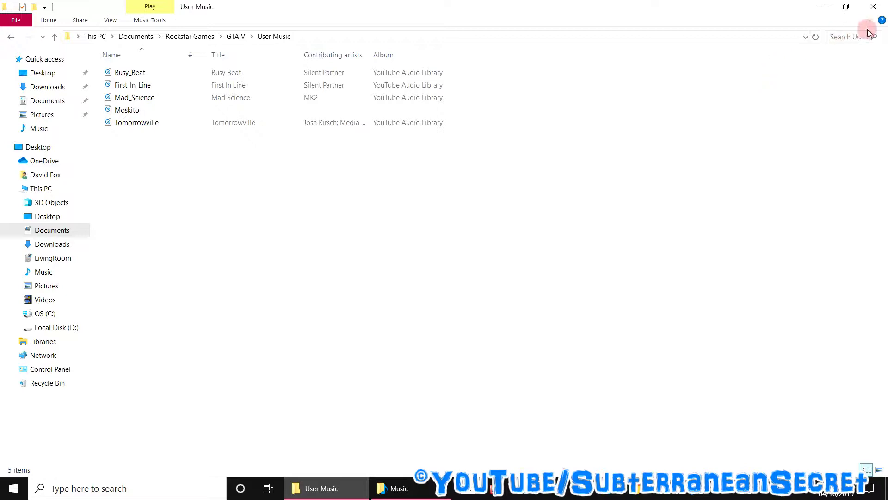
pyautogui.click(873, 7)
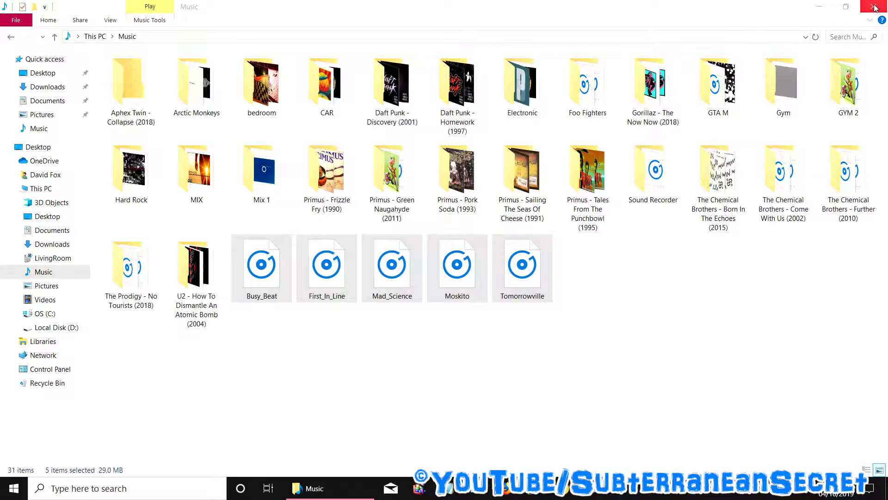
pyautogui.click(873, 6)
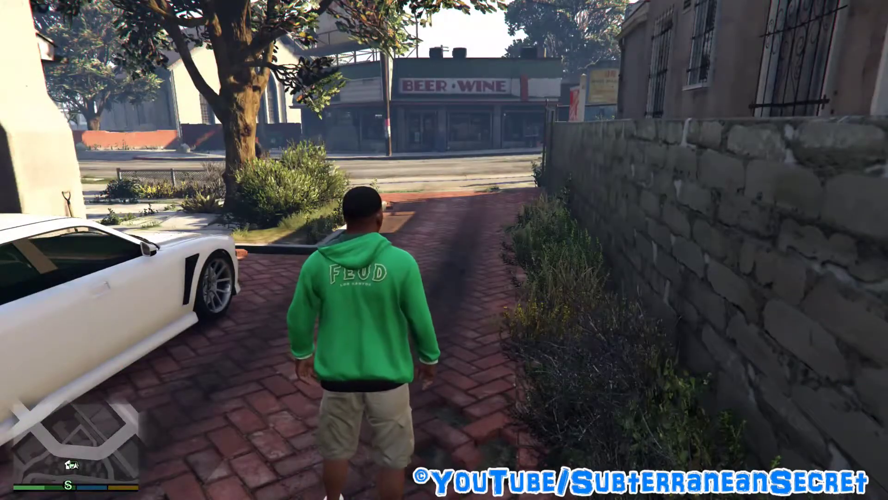
# Pause the game and run Perform Full Scan for Music under Settings > Audio.
pyautogui.press('Escape')
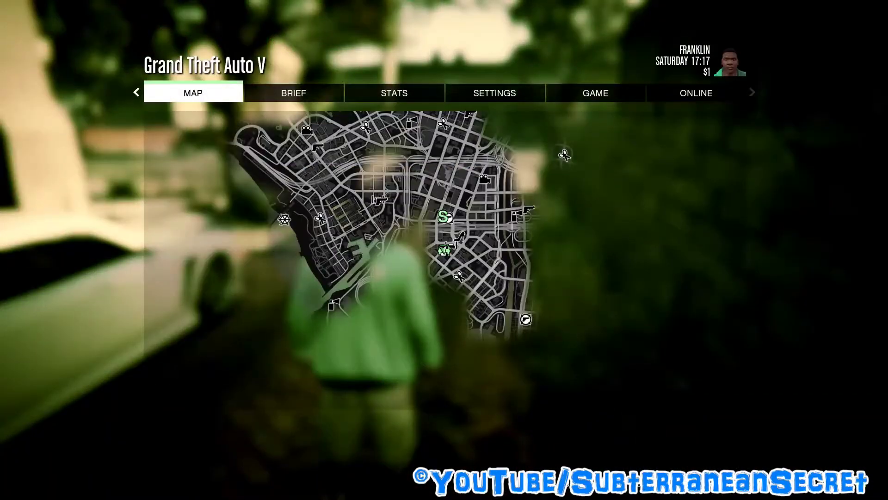
pyautogui.press('Right')
pyautogui.press('Right')
pyautogui.press('Right')
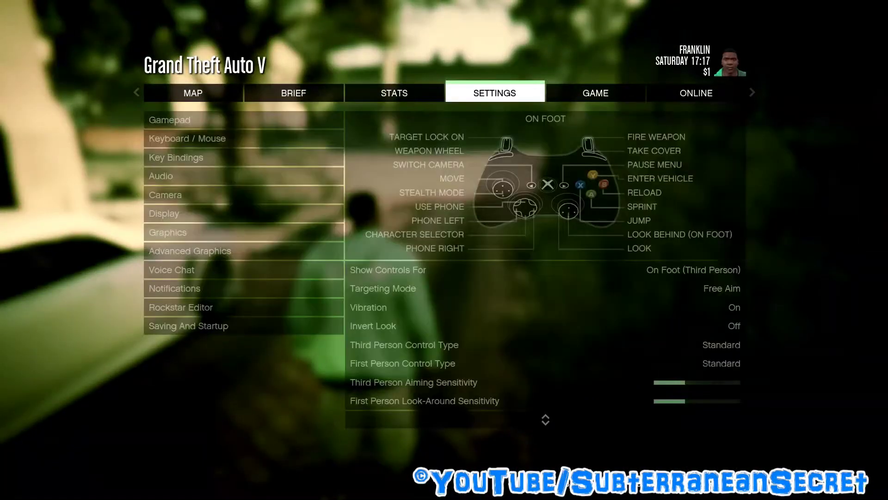
pyautogui.press('Return')
pyautogui.press('Down')
pyautogui.press('Down')
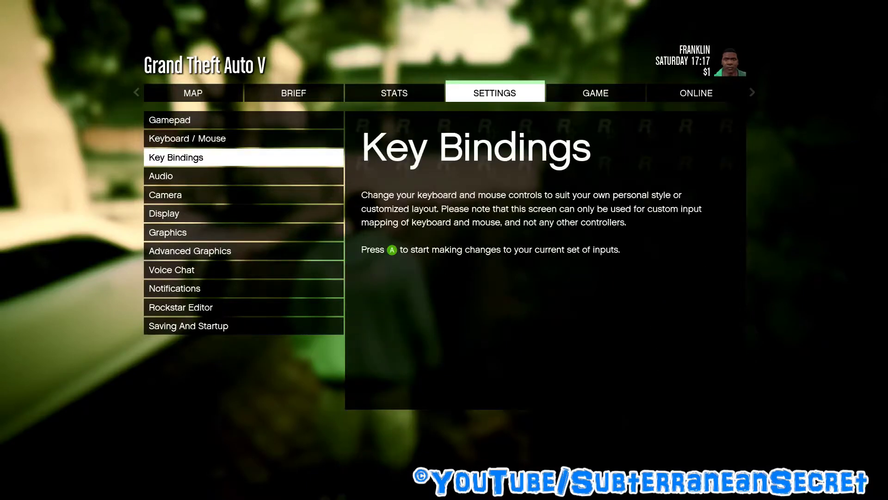
pyautogui.press('Down')
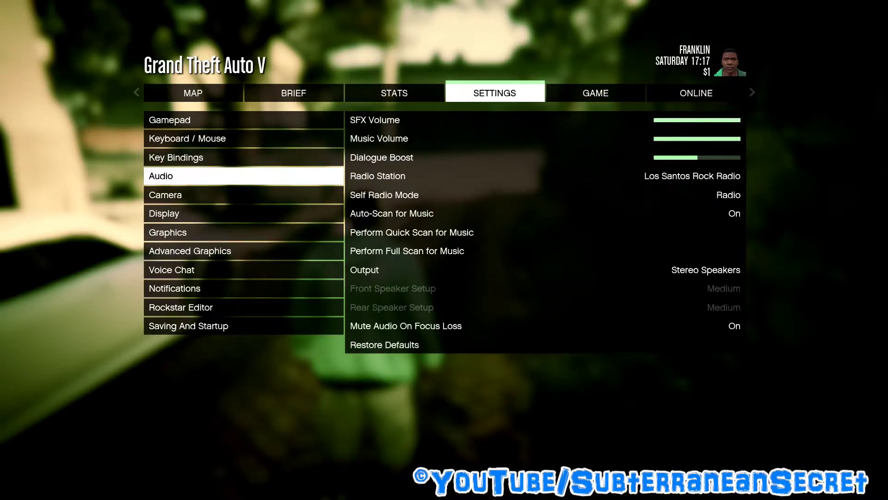
pyautogui.press('Return')
pyautogui.press('Down')
pyautogui.press('Down')
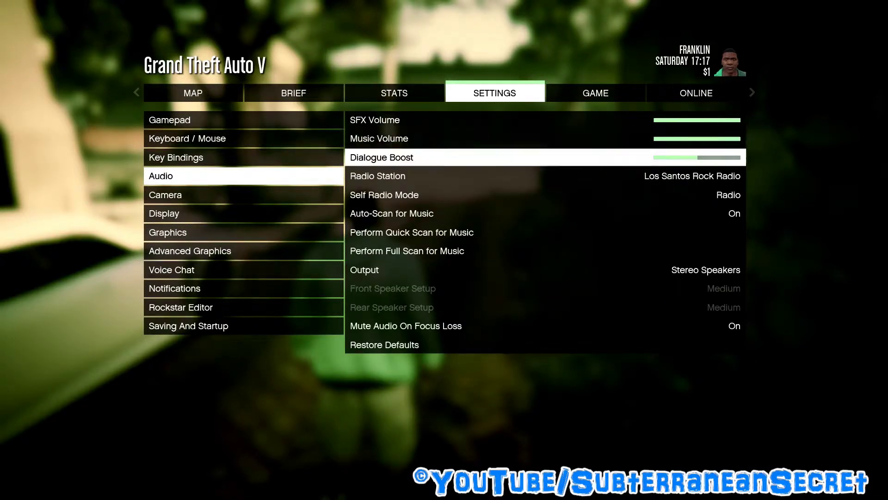
pyautogui.press('Down')
pyautogui.press('Down')
pyautogui.press('Down')
pyautogui.press('Down')
pyautogui.press('Down')
pyautogui.press('Down')
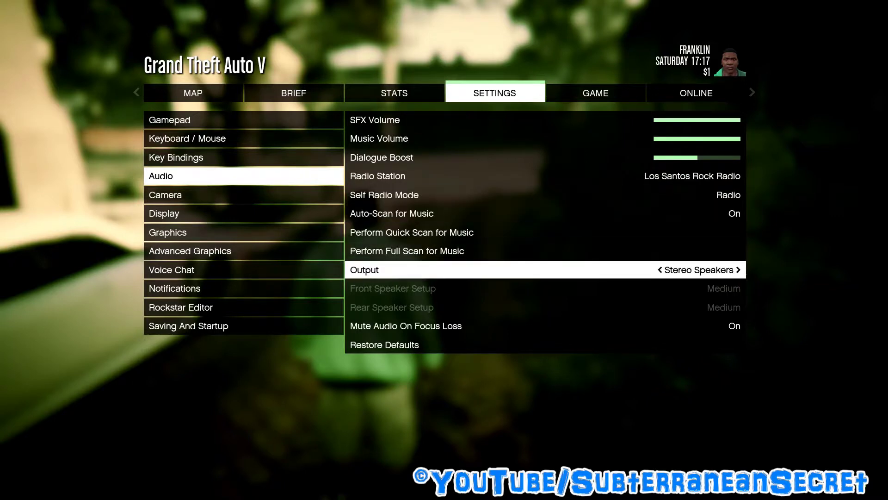
pyautogui.press('Up')
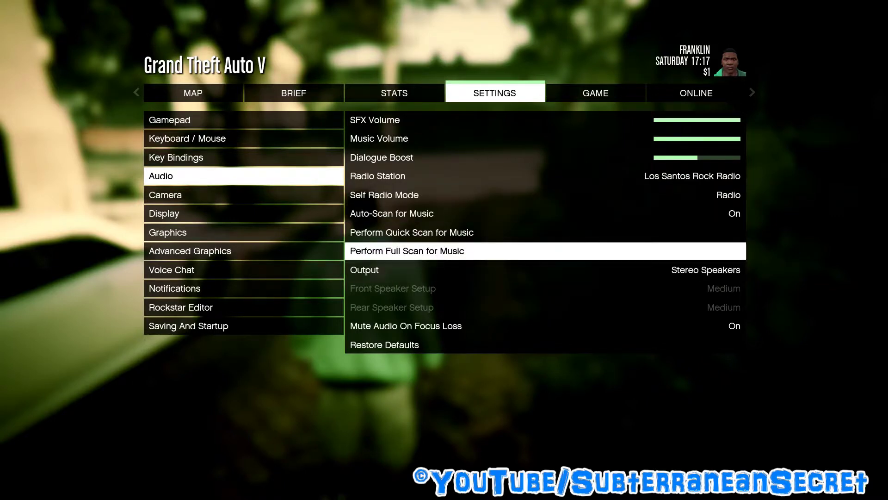
pyautogui.press('Return')
pyautogui.press('Up')
# Set Self Radio Mode to Sequential in the Audio settings.
pyautogui.press('Up')
pyautogui.press('Up')
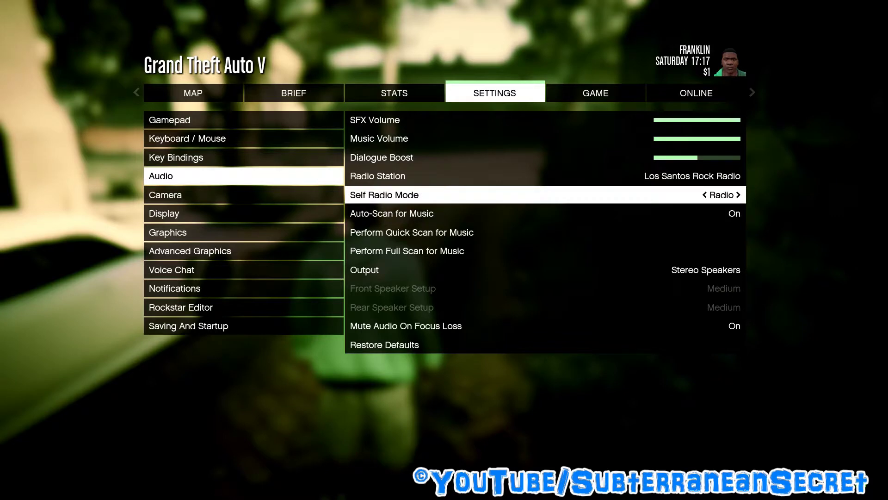
pyautogui.press('Down')
pyautogui.press('Up')
pyautogui.press('Right')
pyautogui.press('Right')
pyautogui.press('Right')
pyautogui.press('Right')
# Set the radio station to Self Radio and back out of the pause menu.
pyautogui.press('Down')
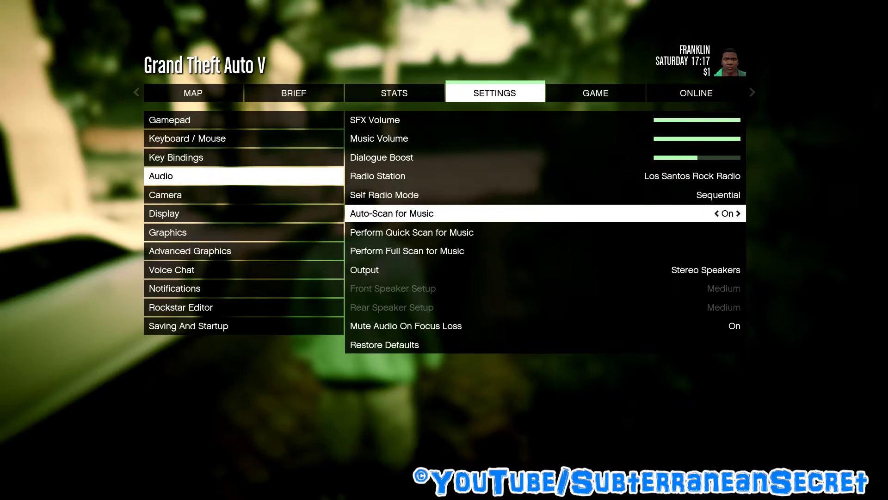
pyautogui.press('Up')
pyautogui.press('Up')
pyautogui.press('Right')
pyautogui.press('Right')
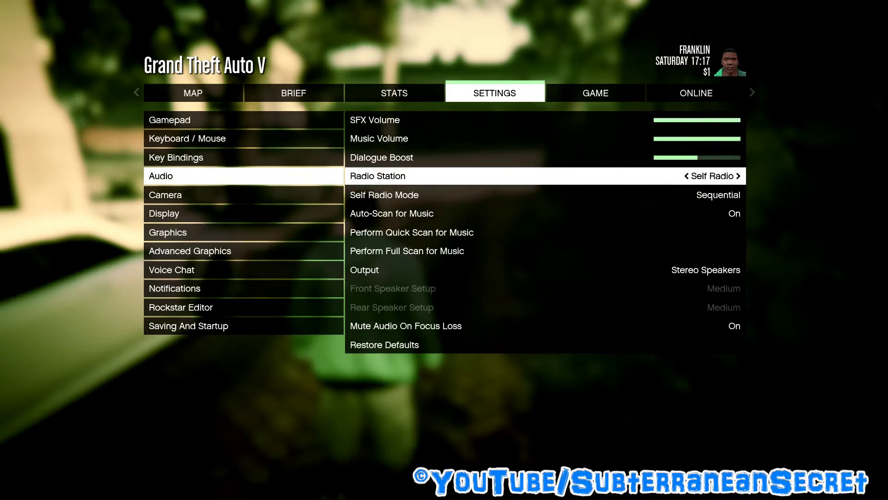
pyautogui.press('Escape')
pyautogui.press('Escape')
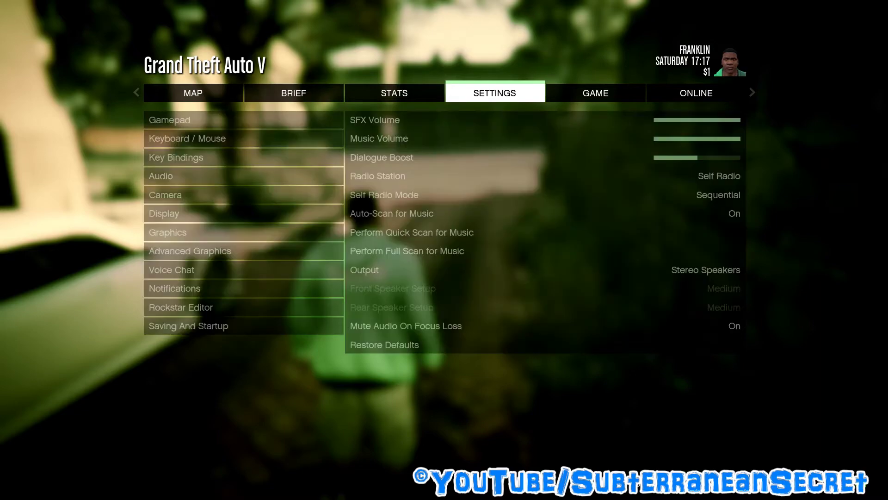
# Enter the white car with F and pick Self Radio on the Q radio wheel.
pyautogui.press('w')
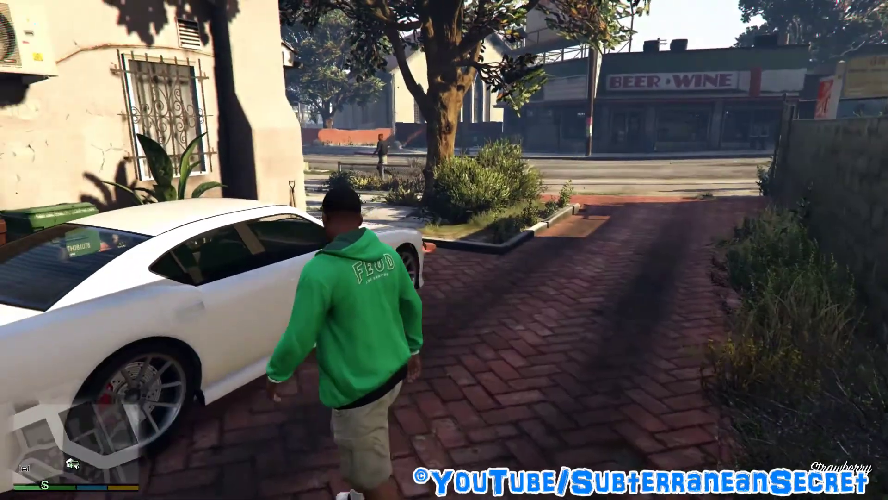
pyautogui.press('f')
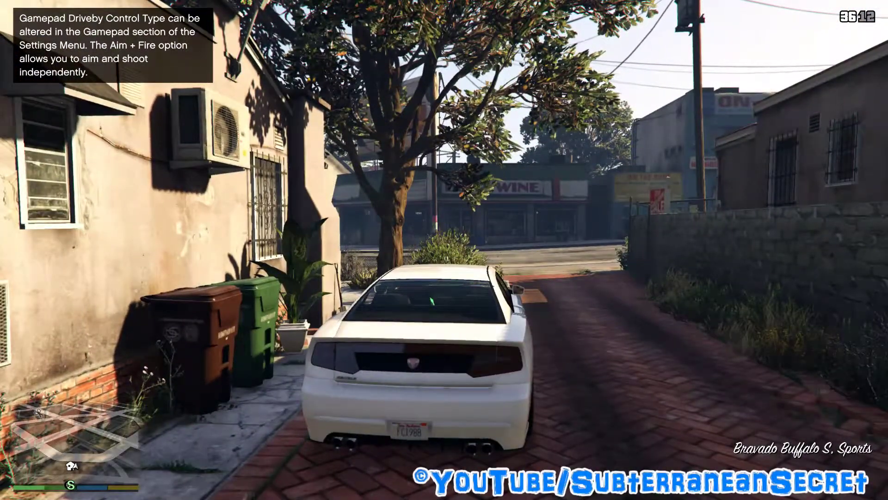
pyautogui.press('q')
pyautogui.scroll(-1, 444, 250)
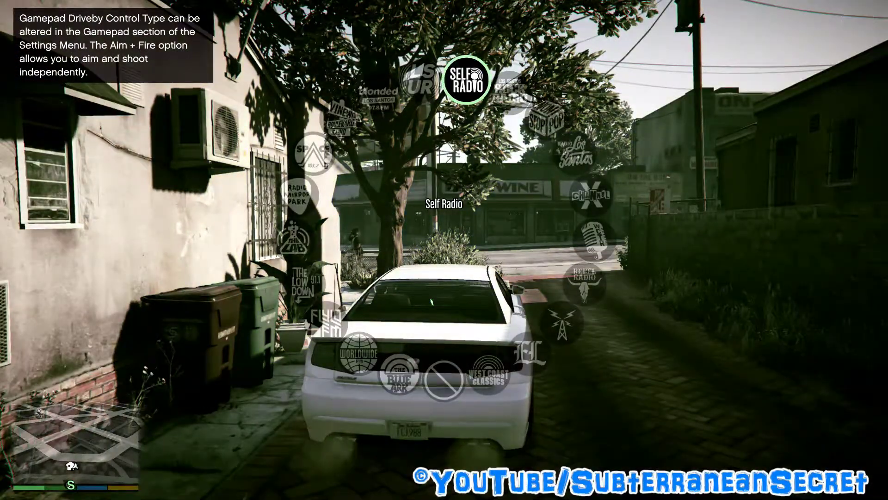
pyautogui.press('q')
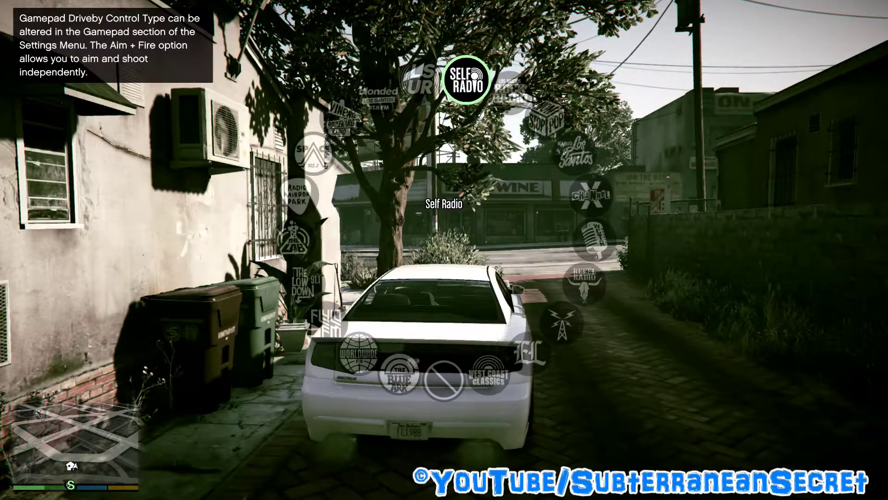
pyautogui.press('q')
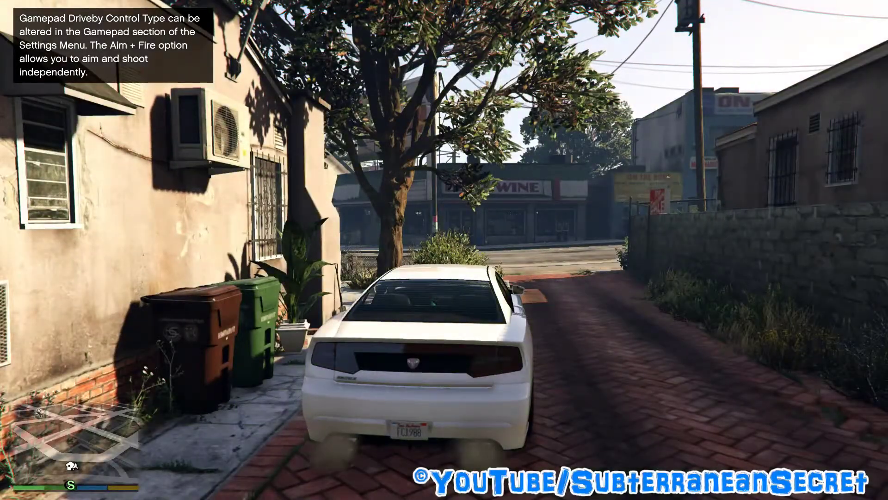